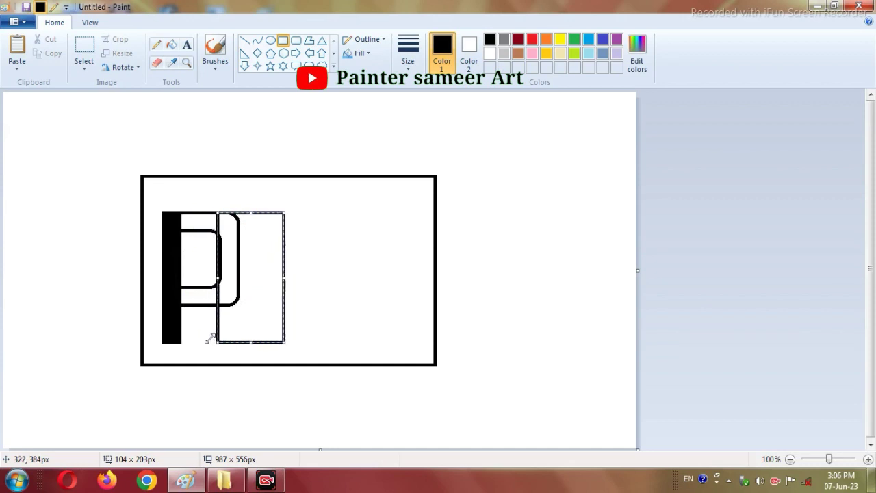
Move the S outline rectangle clear of the P and adjust it to about 117 × 203 px.
key("Right")
key("Right")
key("Right")
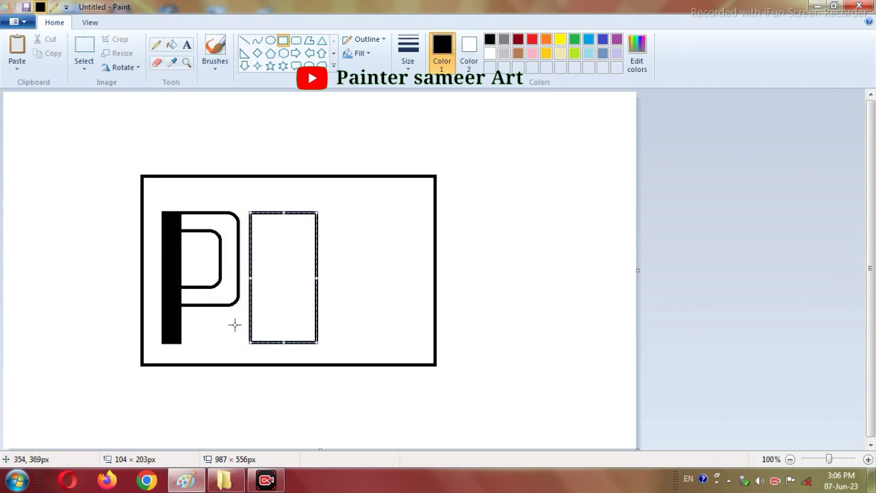
mouse_move(315, 282)
left_mouse_down()
mouse_move(210, 280)
mouse_move(298, 281)
left_mouse_up()
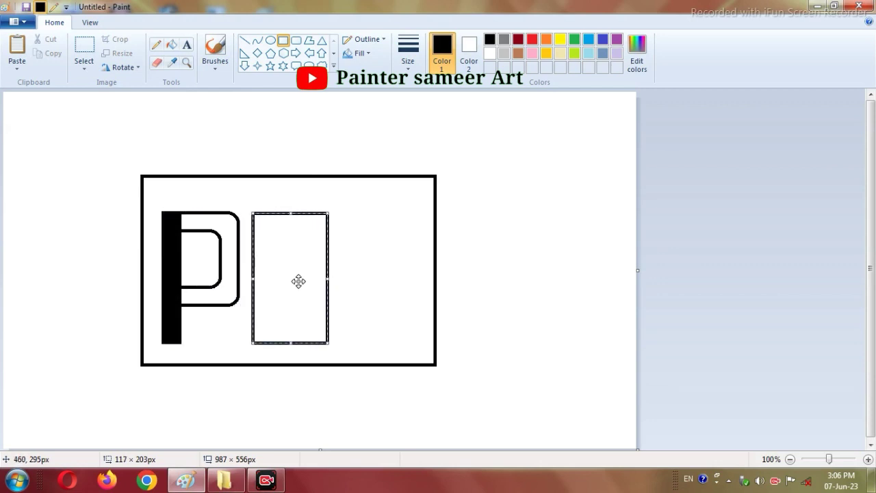
Draw the two inner rectangles of the S, about 84 × 55 px at its upper right and 88 × 45 px at its lower left.
left_click(283, 40)
mouse_move(273, 235)
left_mouse_down()
mouse_move(303, 265)
mouse_move(327, 270)
left_mouse_up()
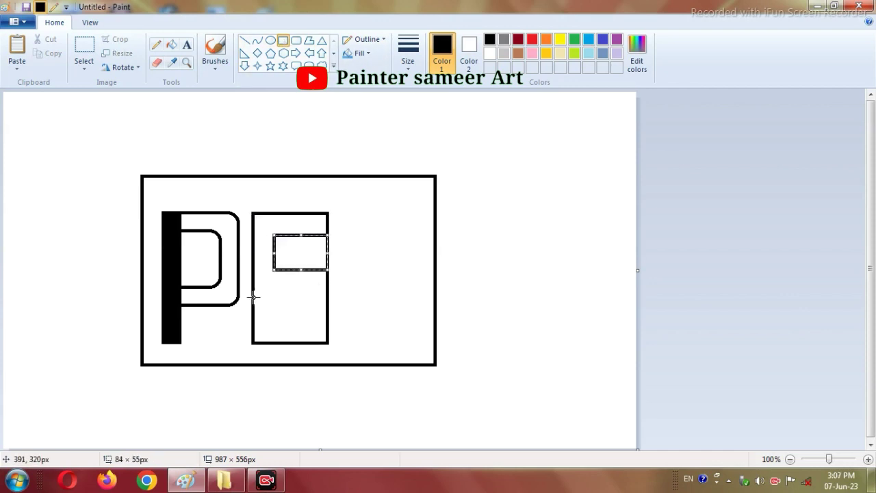
mouse_move(253, 296)
left_mouse_down()
mouse_move(258, 307)
mouse_move(309, 325)
mouse_move(296, 316)
left_mouse_up()
key("Up")
key("Up")
key("Up")
key("Up")
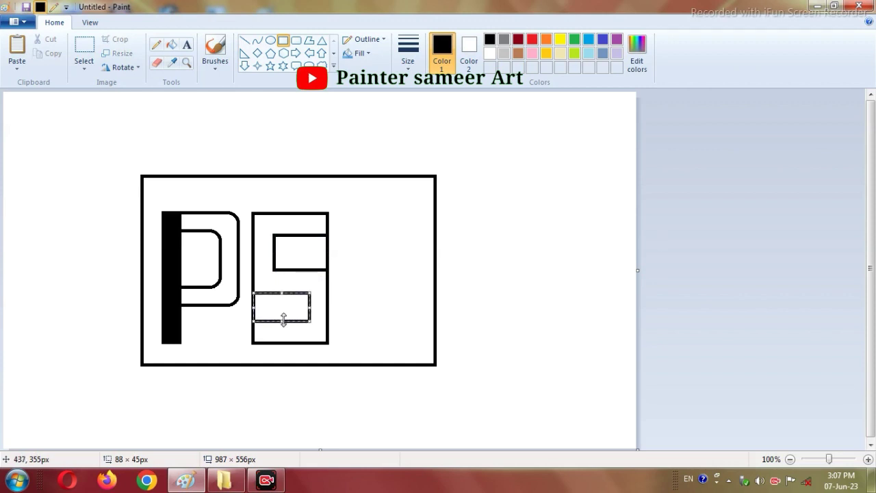
Draw a triangle about 116 × 206 px beside the S as the outline of the letter A.
left_click(322, 40)
left_click_drag(353, 209, 426, 342)
left_click_drag(393, 305, 386, 284)
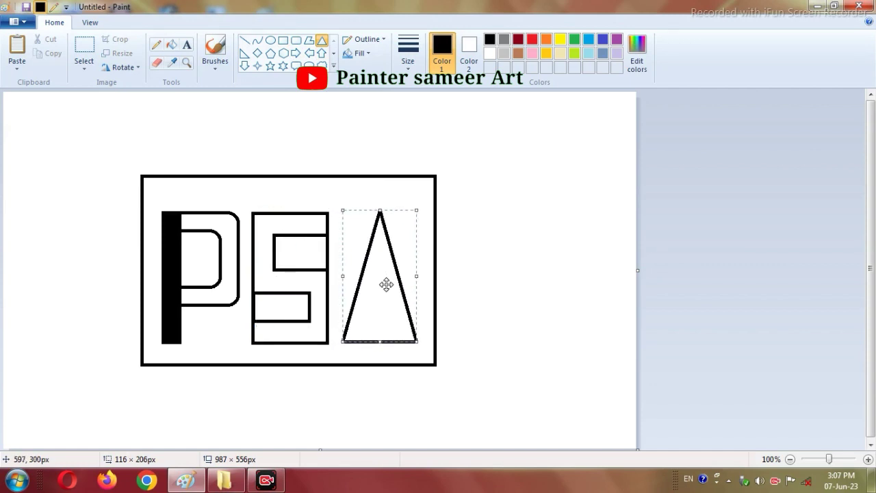
Draw two slanted inner lines and two horizontal crossbar lines inside the triangle to shape the A.
left_click(245, 41)
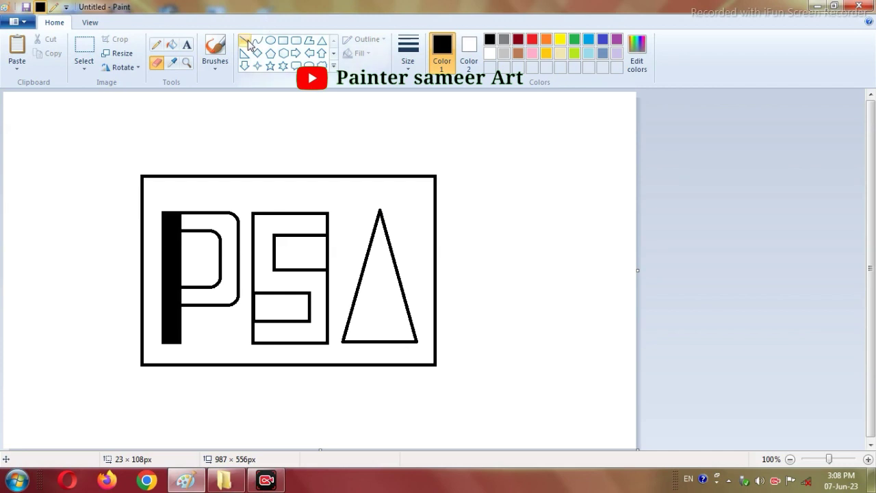
left_click(246, 42)
left_click_drag(379, 264, 360, 339)
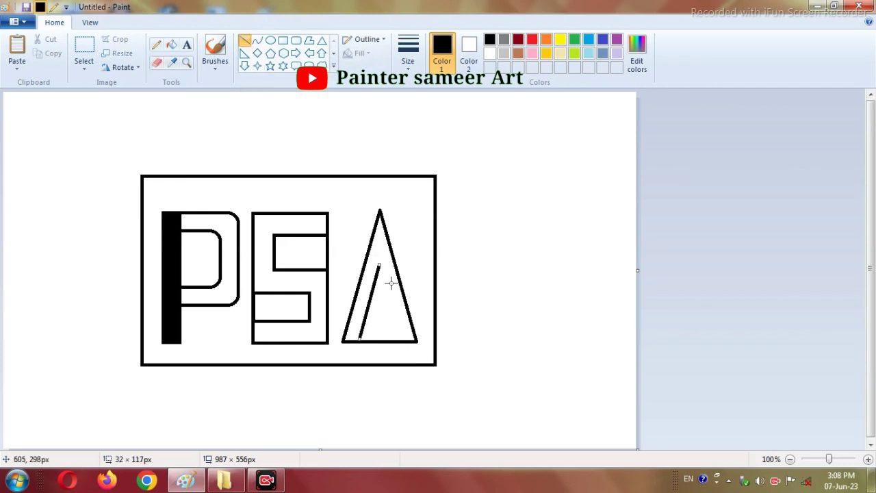
left_click(392, 283)
left_click_drag(379, 265, 399, 341)
mouse_move(369, 301)
left_mouse_down()
mouse_move(386, 302)
mouse_move(387, 318)
left_mouse_up()
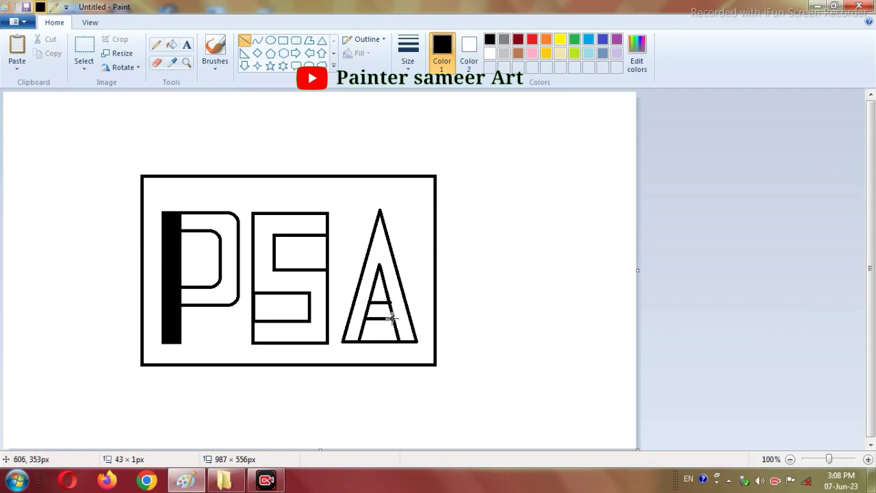
Cut the A's base line at the inside of both legs with short white lines.
left_click(479, 164)
left_click(490, 54)
left_click_drag(362, 333, 358, 359)
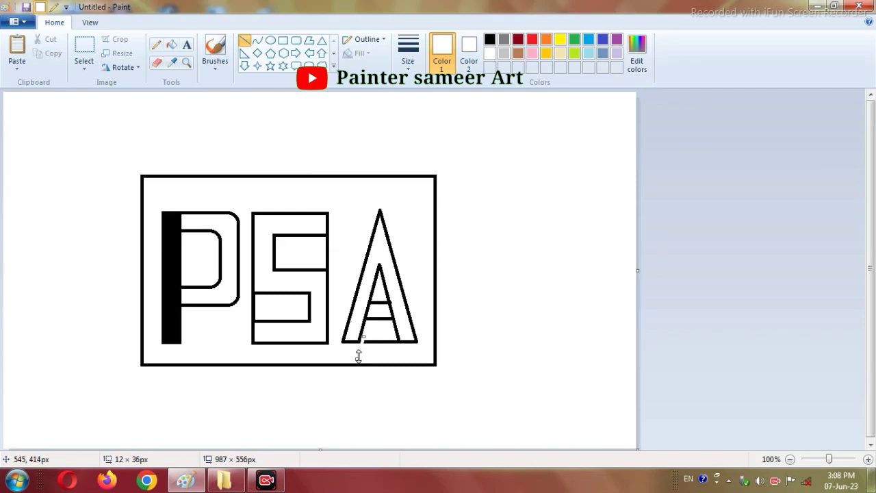
left_click_drag(389, 327, 394, 355)
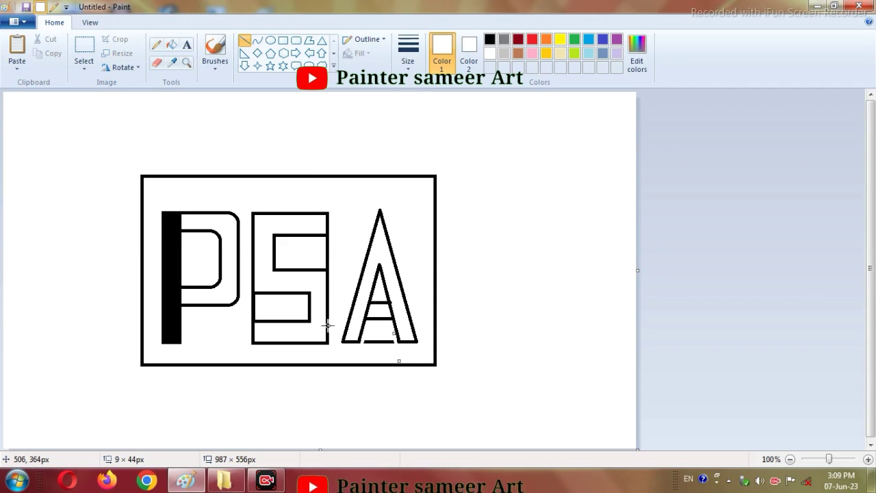
Cut the S outline at both openings with white lines and fill the leftover edge segments of the S and A white.
left_click_drag(310, 239, 343, 237)
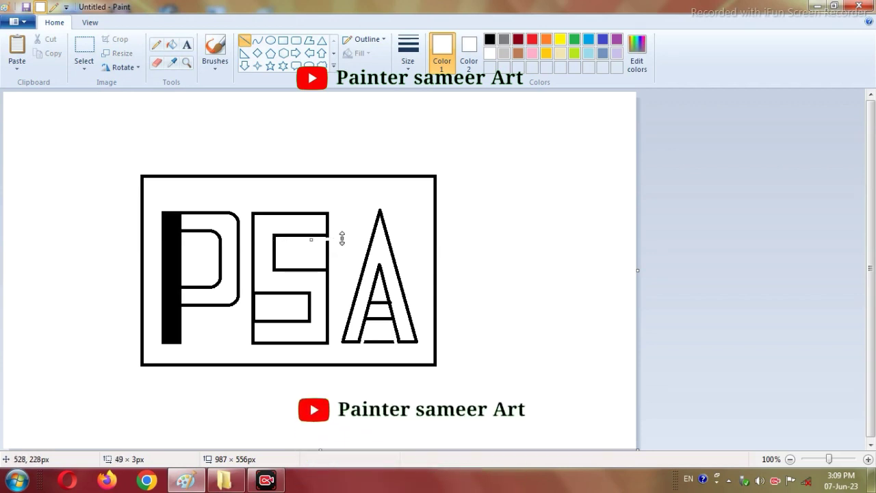
left_click_drag(311, 265, 348, 264)
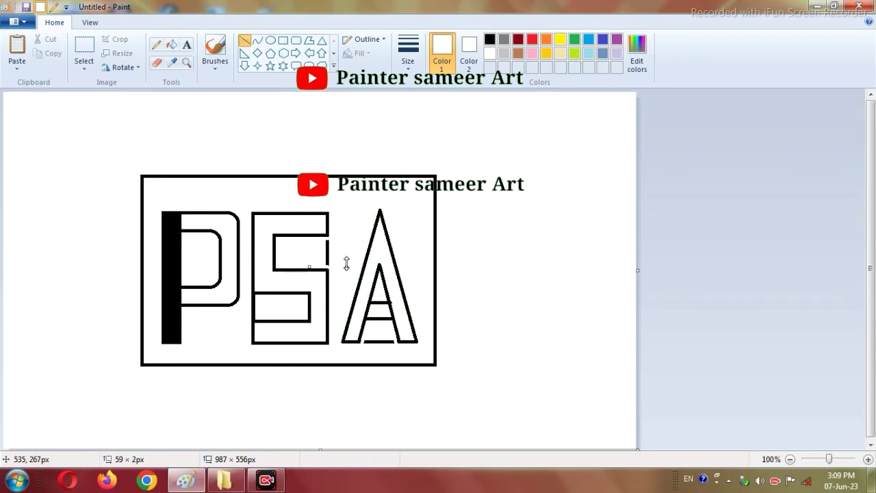
left_click_drag(245, 297, 267, 296)
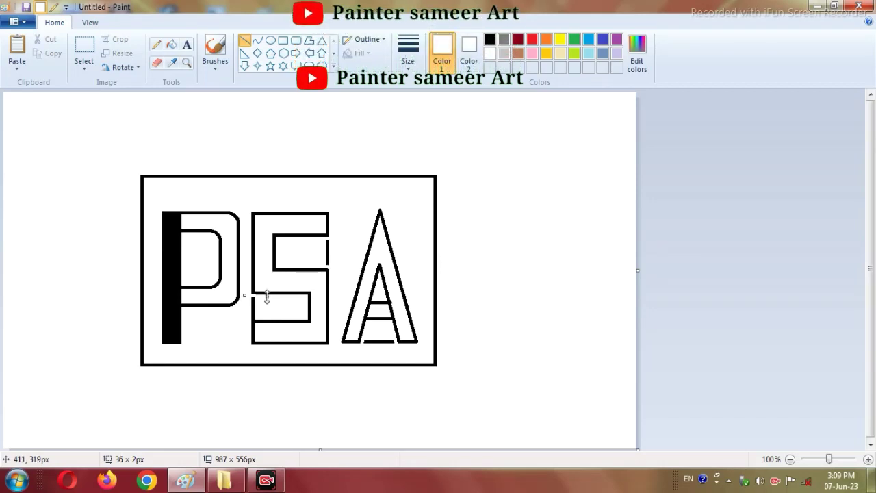
left_click_drag(245, 317, 277, 316)
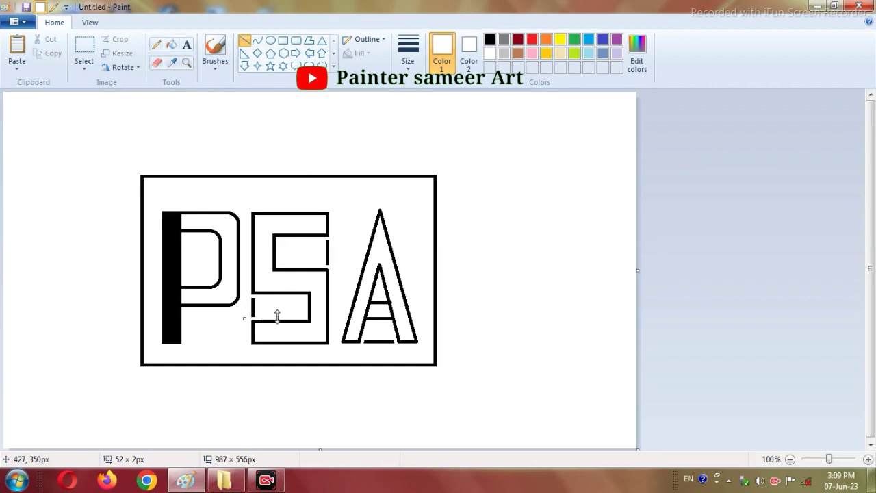
left_click(172, 45)
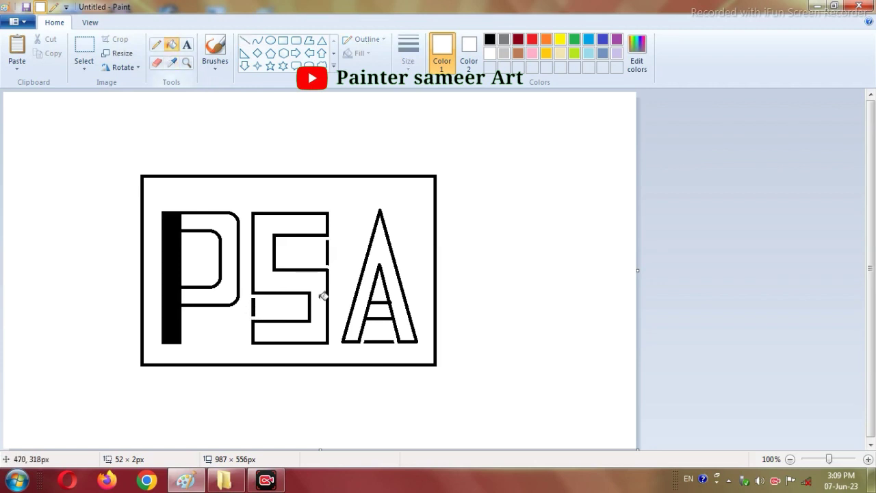
left_click(386, 340)
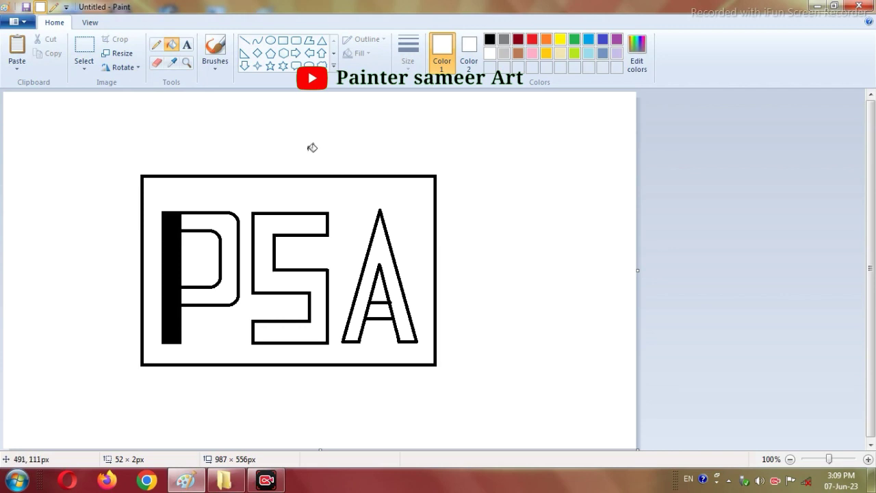
Fill the A with its crossbar, the S and the P with black.
left_click(489, 39)
left_click(397, 287)
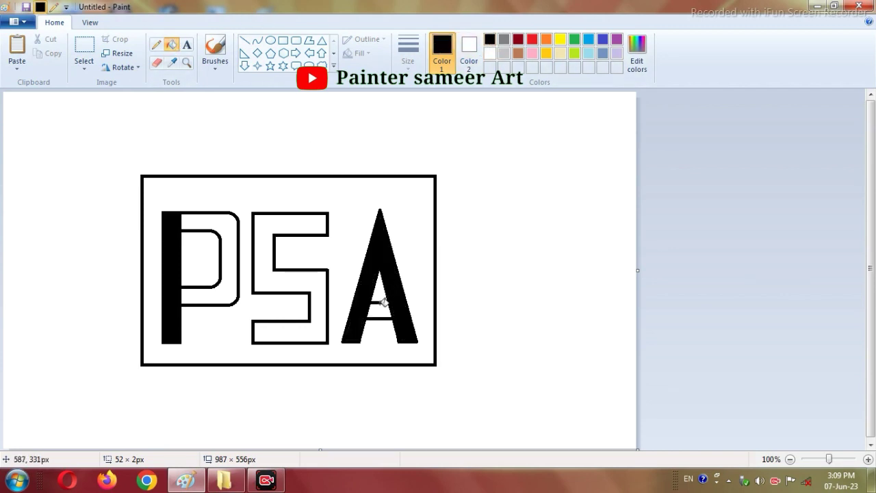
left_click(380, 310)
left_click(302, 277)
left_click(231, 262)
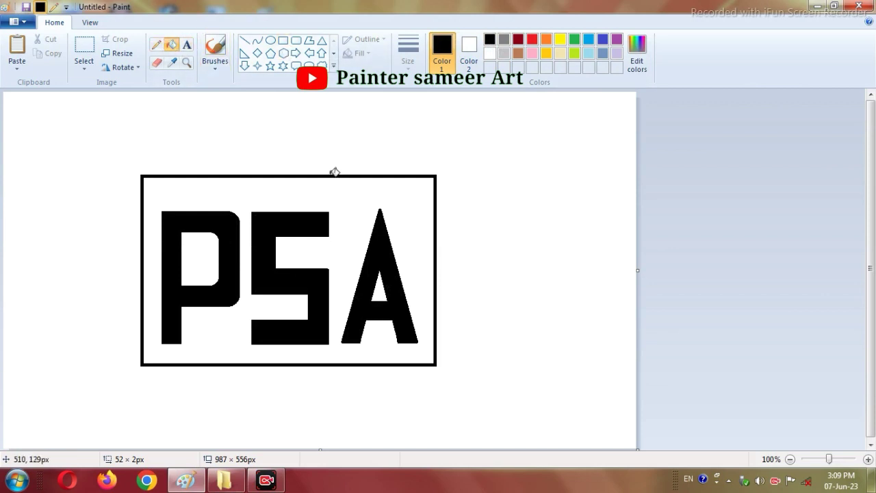
Fill the old frame white and draw a new black rectangular frame about 511 × 305 px centred around the PSA letters.
left_click(490, 54)
left_click(368, 176)
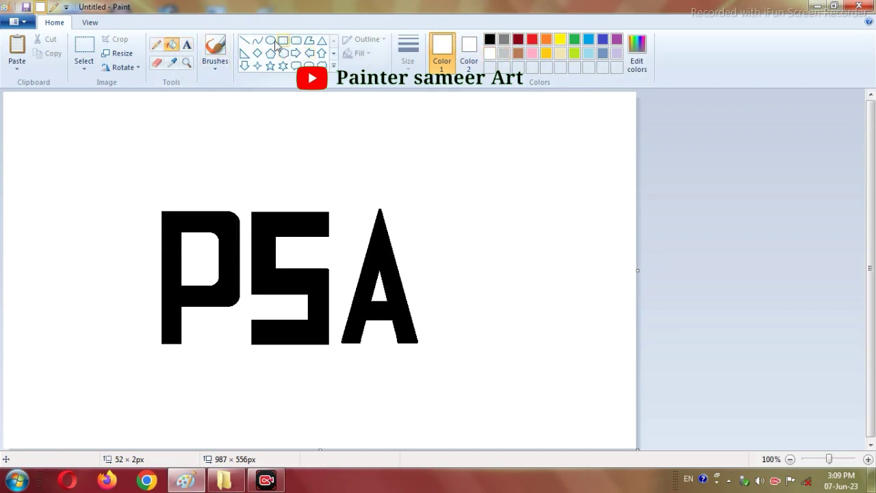
left_click(282, 39)
left_click_drag(119, 191, 462, 390)
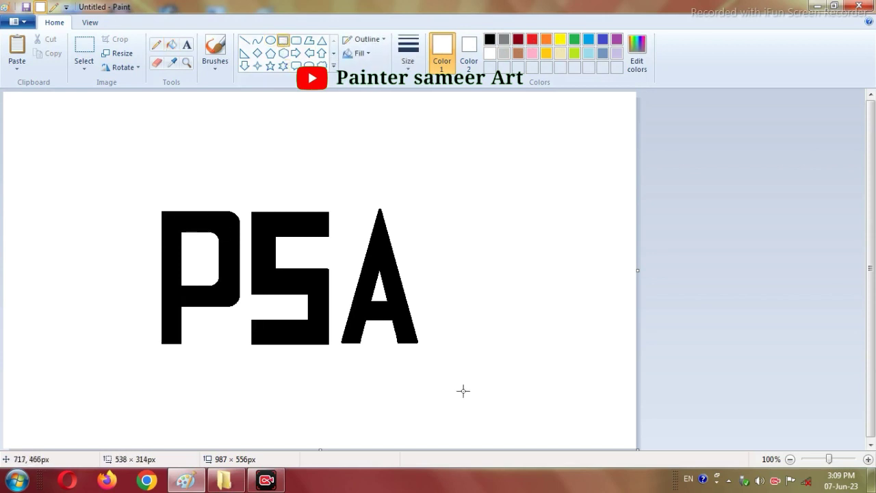
left_click(490, 40)
left_click_drag(233, 371, 232, 368)
left_click_drag(292, 384, 292, 376)
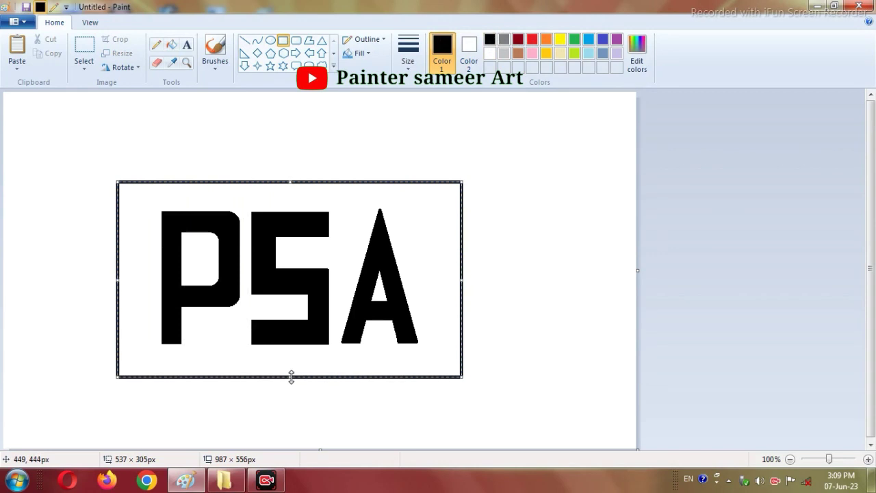
left_click_drag(463, 280, 445, 285)
left_click_drag(336, 278, 337, 276)
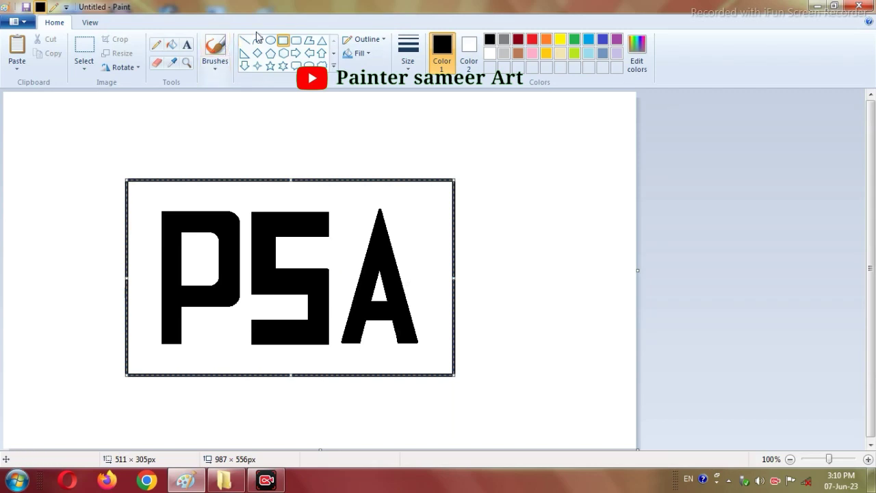
Fill the letters S, A and P with red.
left_click(171, 44)
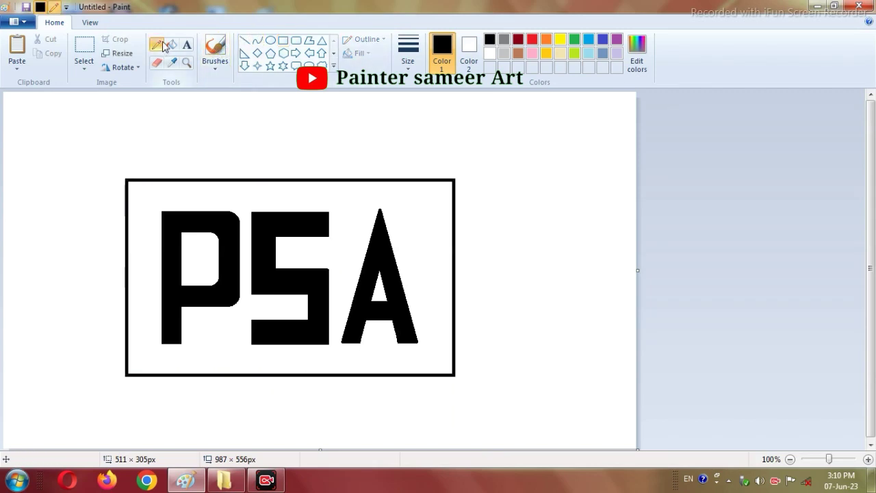
left_click(532, 39)
left_click(328, 252)
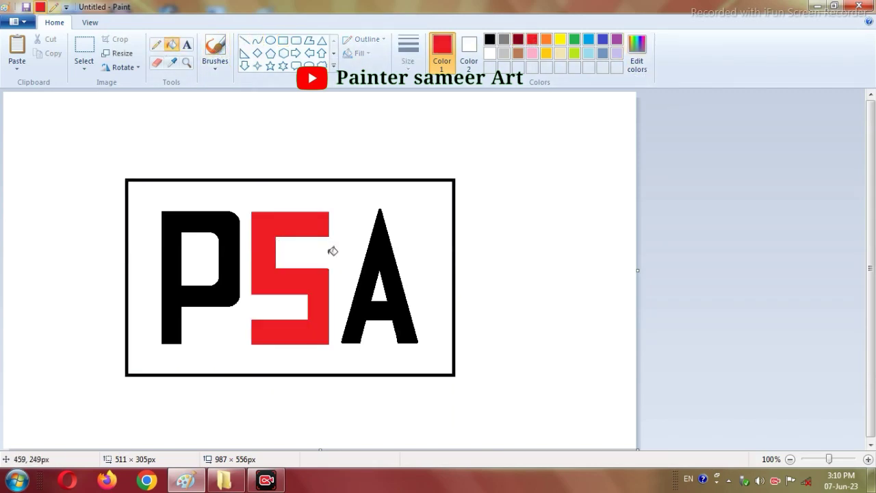
left_click(387, 255)
left_click(238, 239)
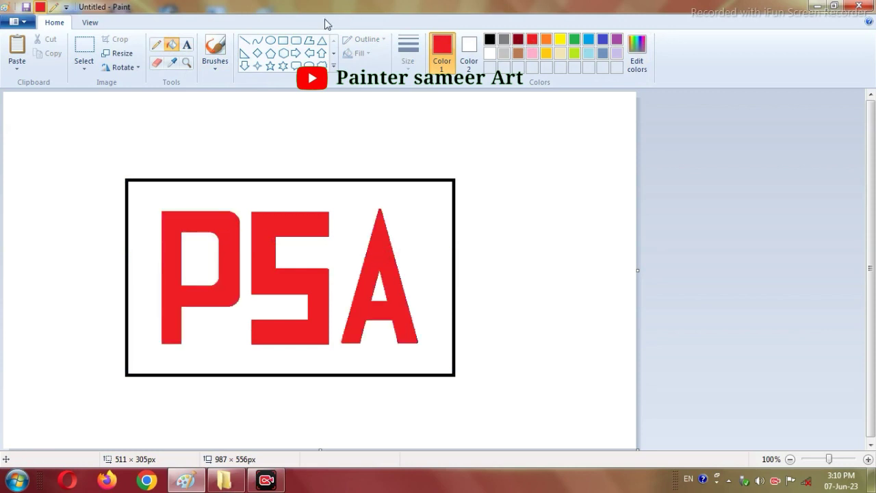
Fill the frame's background and the enclosed holes of the A and P with black.
left_click(491, 40)
left_click(432, 200)
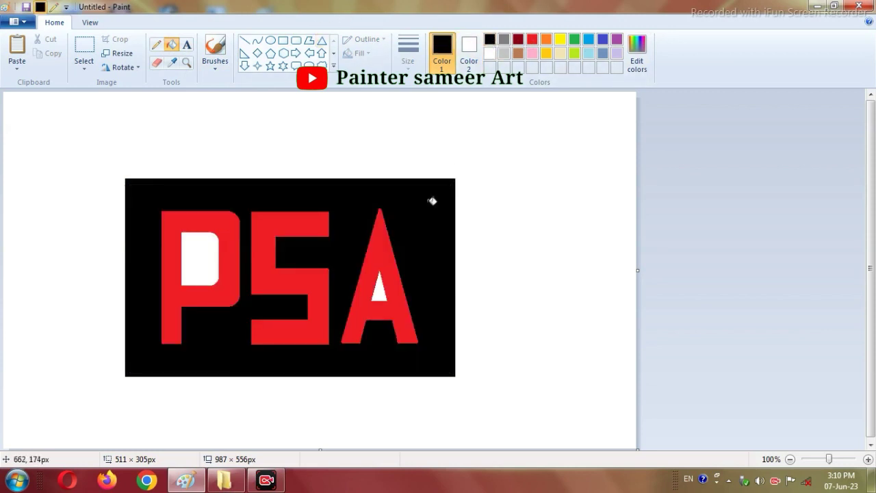
left_click(376, 287)
left_click(205, 256)
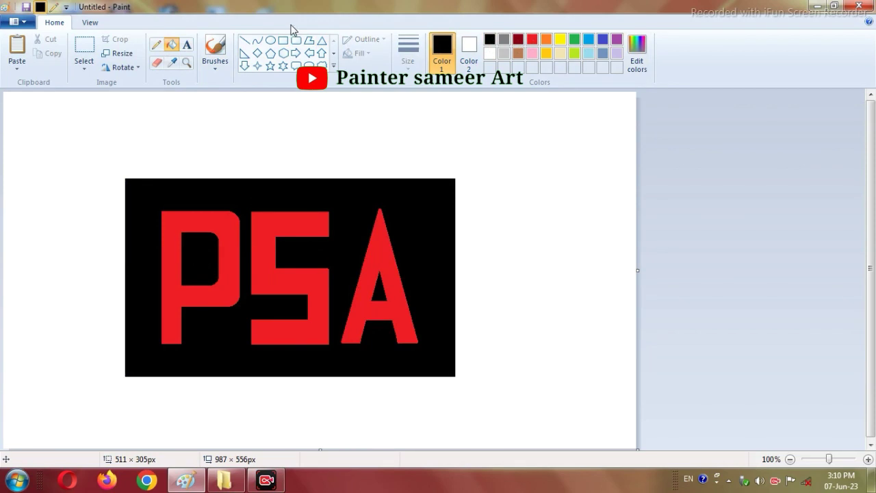
Fill the letters S, P and A with white.
left_click(490, 53)
left_click(269, 231)
left_click(171, 226)
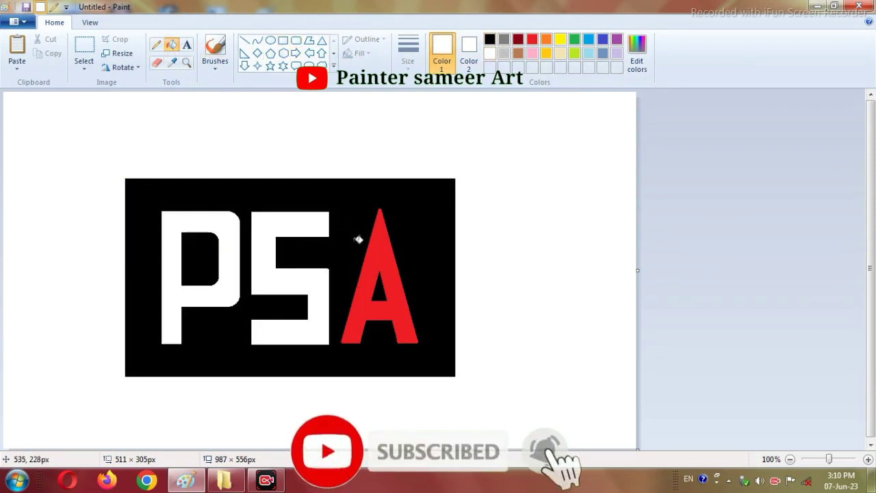
left_click(380, 249)
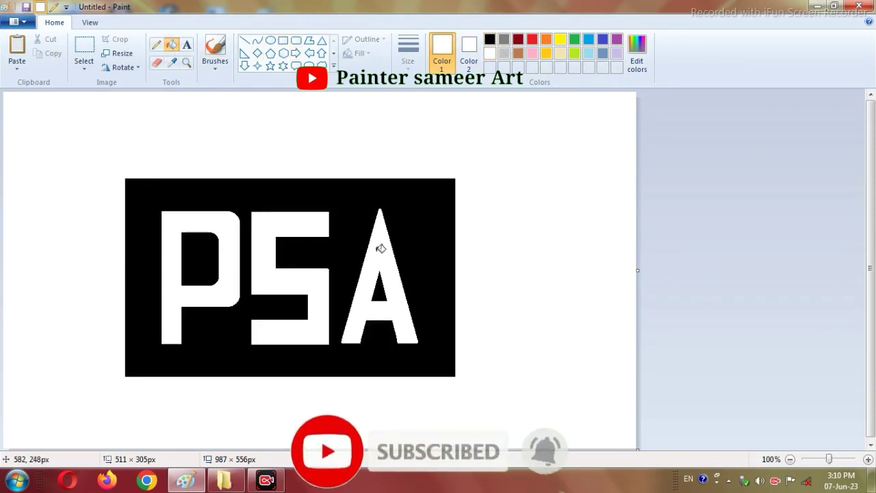
Fill the P with green, the S with light blue and the A with purple.
left_click(575, 39)
left_click(193, 226)
left_click(589, 39)
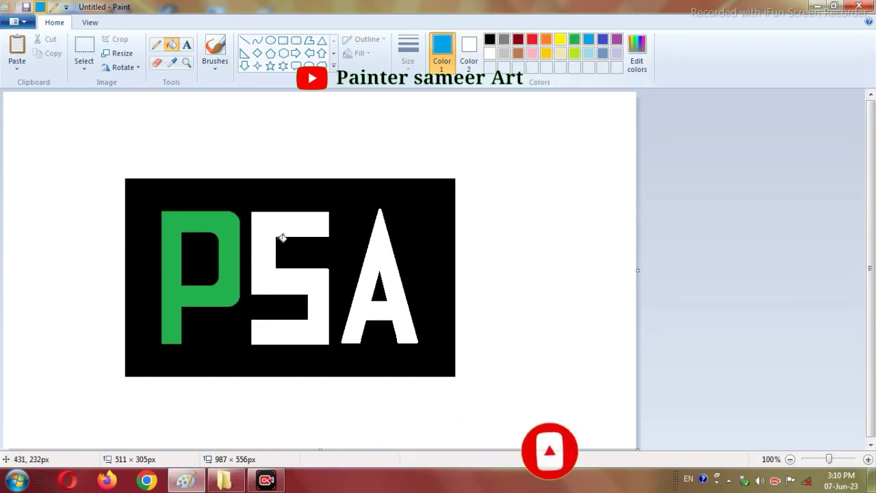
left_click(278, 232)
left_click(617, 39)
left_click(381, 254)
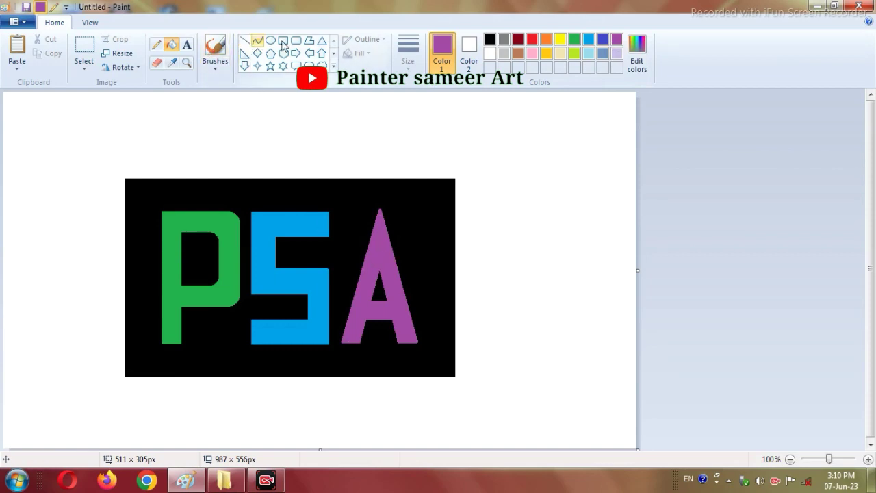
Draw two horizontal white lines, about 658 and 593 px long, across the black background above the letters.
left_click(490, 54)
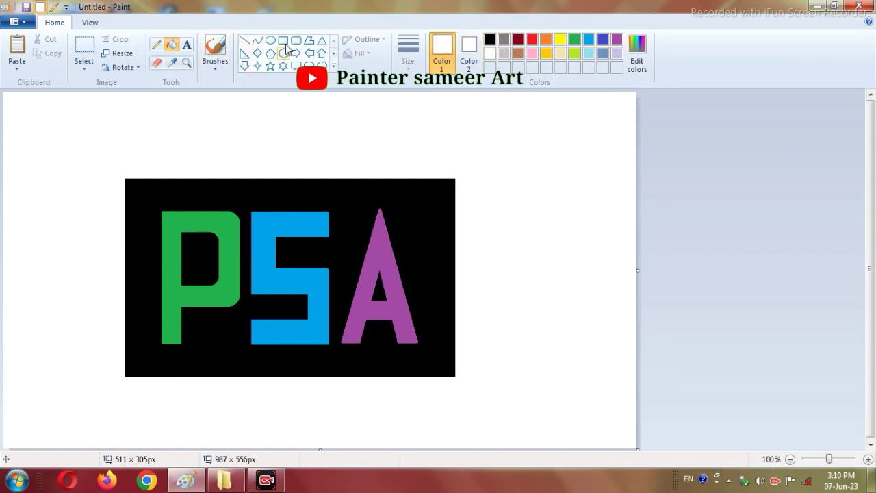
left_click(245, 42)
left_click_drag(79, 193, 499, 191)
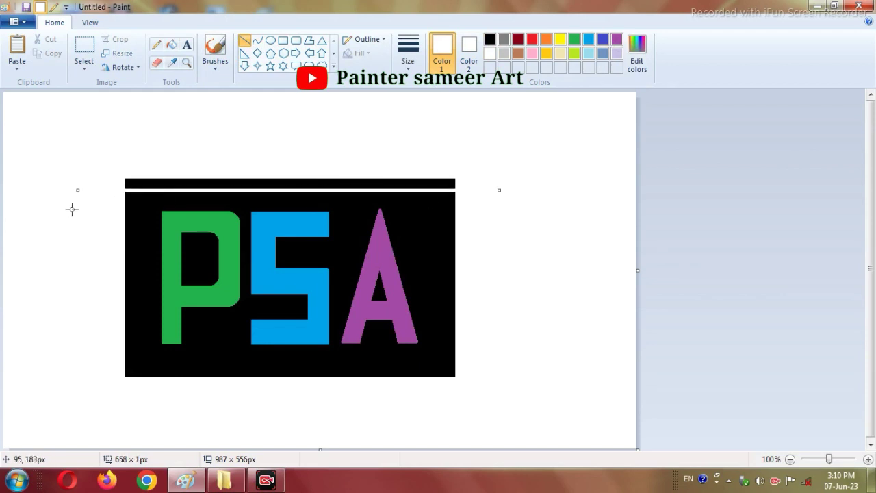
left_click_drag(69, 205, 474, 203)
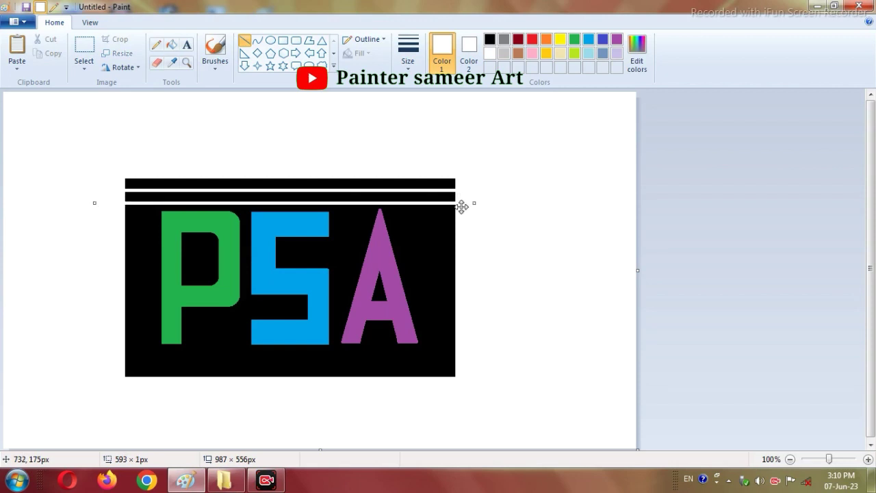
Add two more evenly spaced horizontal white lines across the tops of the letters, the lower one about 594 px long.
left_click_drag(100, 222, 498, 220)
key("Up")
key("Up")
key("Up")
key("Up")
key("Up")
left_click_drag(110, 234, 491, 233)
key("Up")
key("Up")
key("Up")
key("Up")
key("Down")
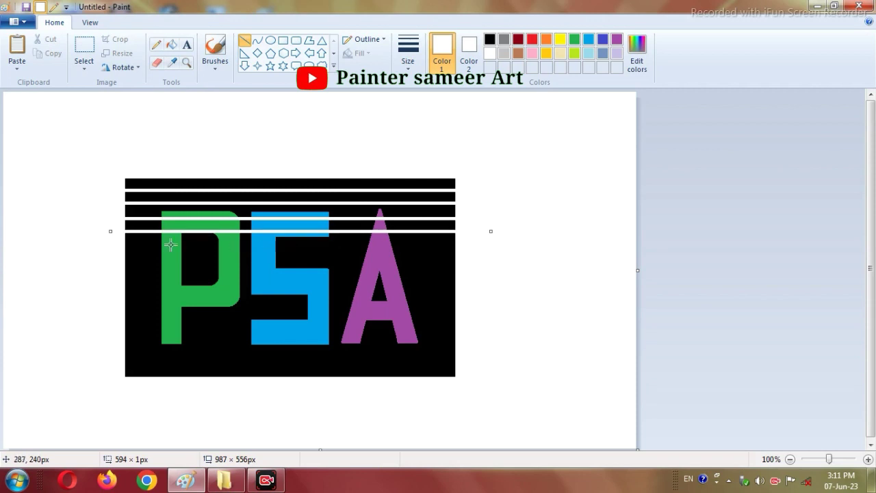
Draw seven more evenly spaced horizontal white lines across the letters down to their feet, about 595 to 622 px long.
left_click_drag(107, 247, 506, 246)
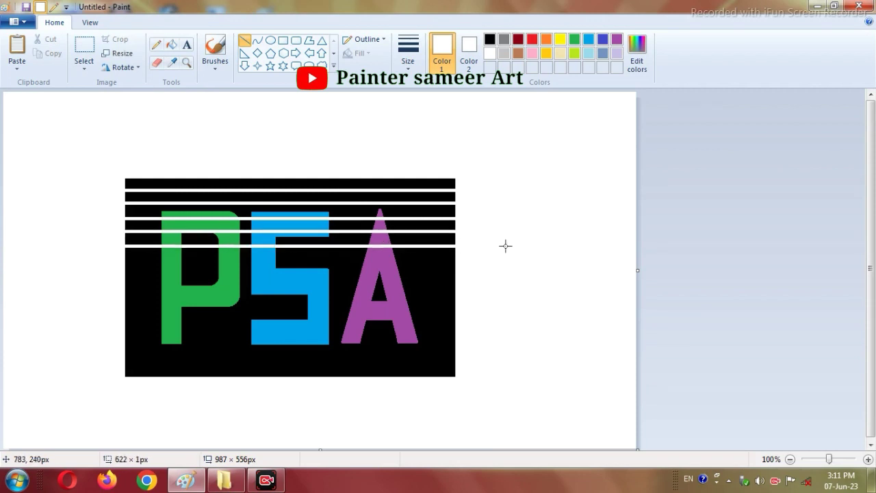
left_click_drag(114, 264, 500, 261)
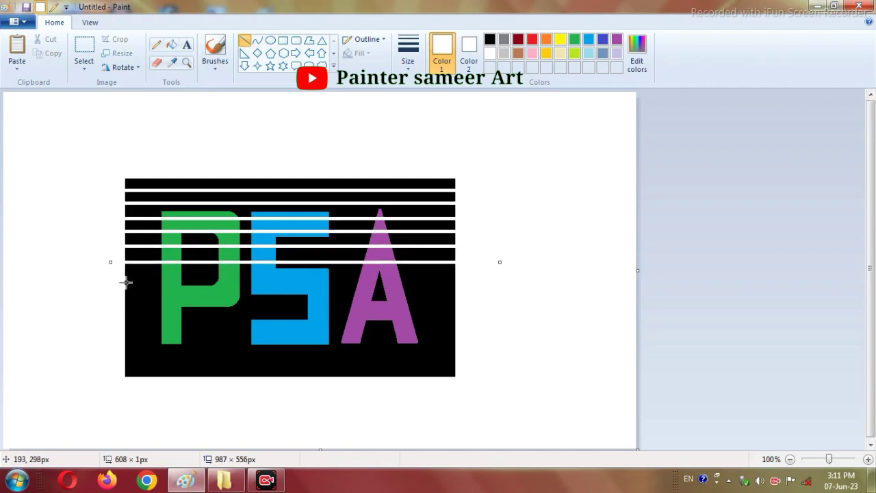
left_click_drag(116, 277, 508, 277)
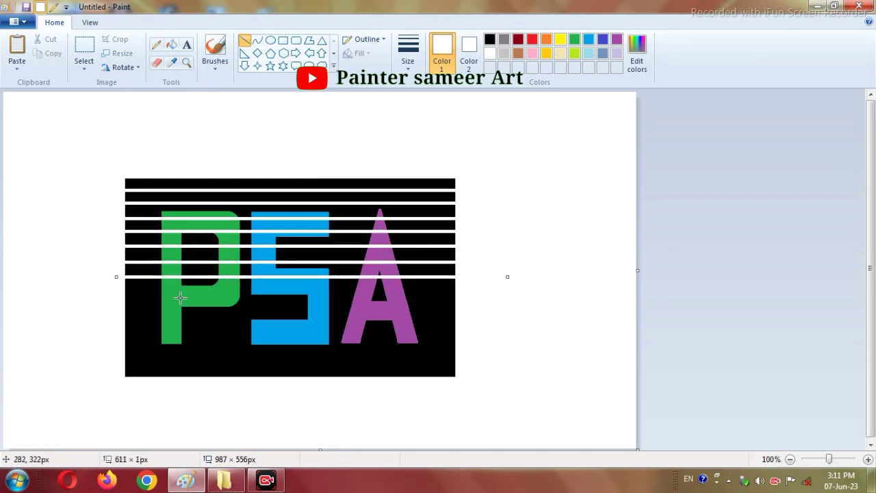
left_click_drag(115, 294, 482, 292)
left_click_drag(121, 308, 510, 321)
left_click_drag(115, 336, 496, 336)
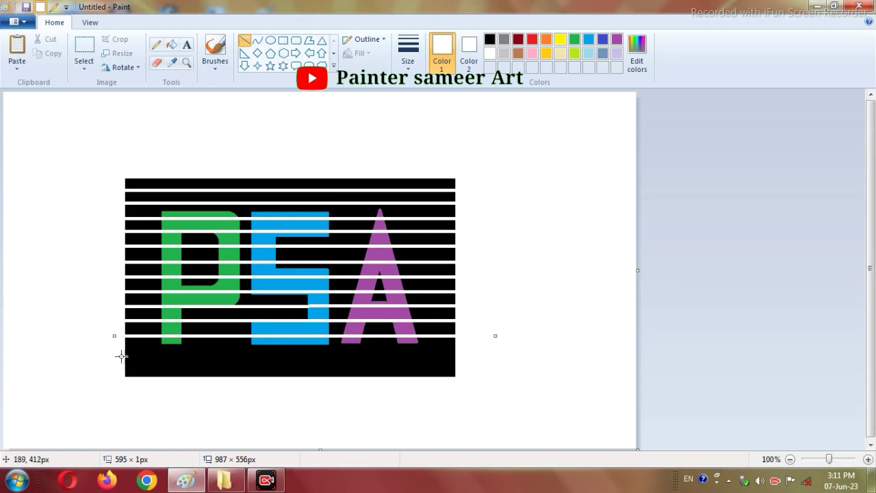
Draw two horizontal white lines across the black background below the letters, about 573 and 642 px long.
left_click_drag(116, 354, 482, 352)
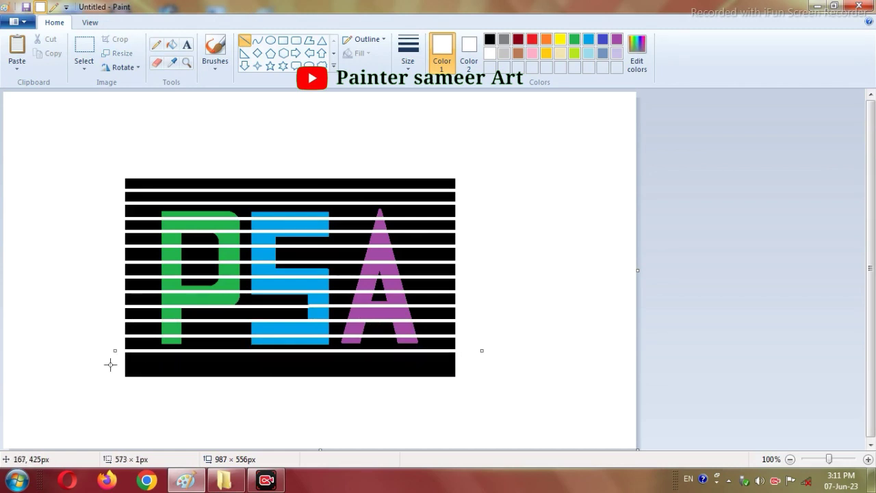
mouse_move(111, 362)
left_mouse_down()
mouse_move(513, 361)
mouse_move(507, 354)
left_mouse_up()
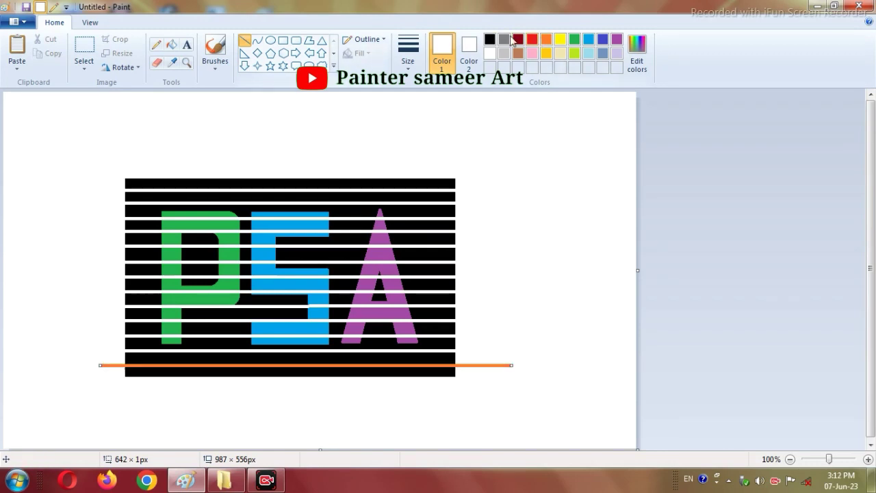
left_click(515, 205)
Draw black lines about 642 and 563 px long along the lower edges of the third and fourth white stripes to thin them.
left_click(491, 39)
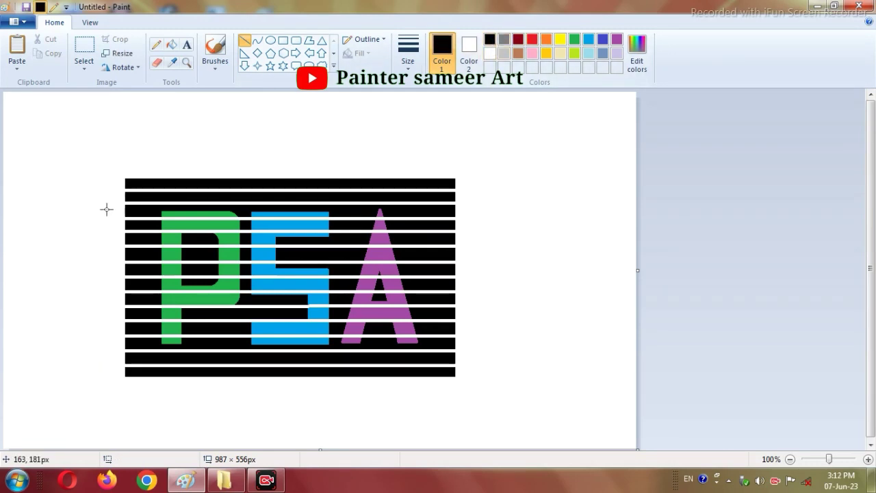
left_click_drag(60, 230, 474, 230)
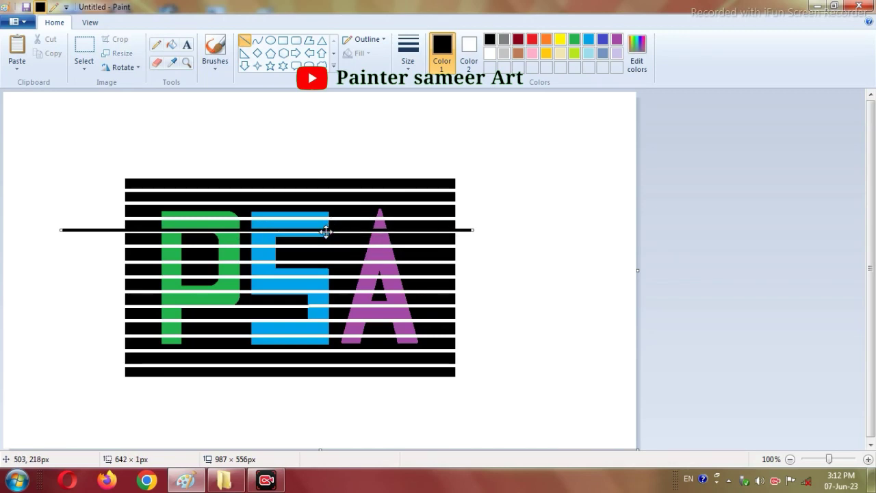
left_click_drag(326, 232, 344, 223)
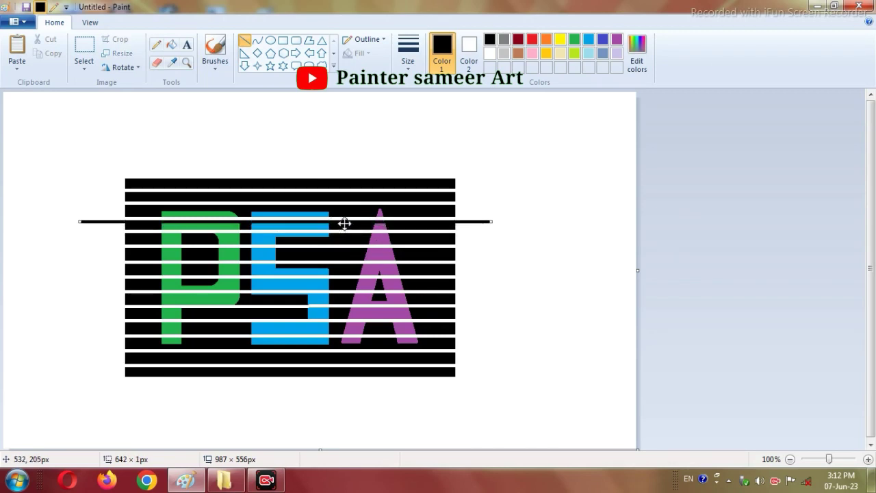
left_click_drag(112, 236, 472, 234)
key("Up")
key("Up")
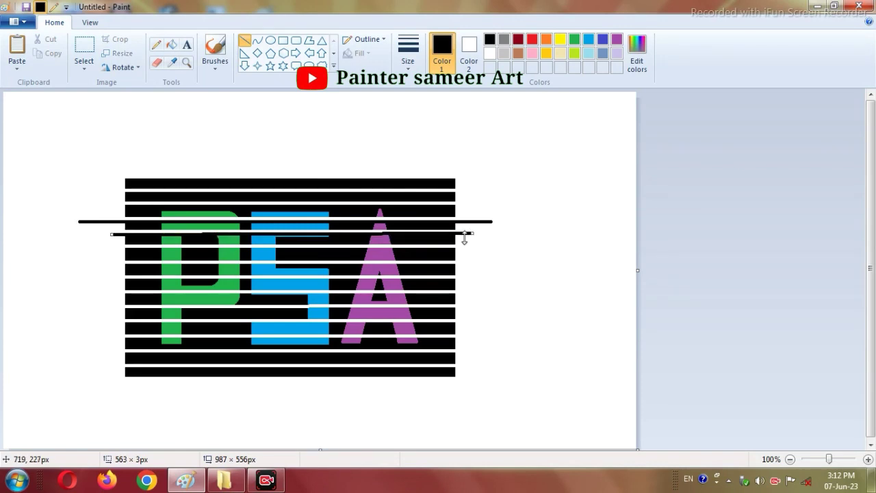
Thin the fifth, sixth and seventh white stripes with black lines along their lower edges, about 573, 551 and 544 px long.
left_click_drag(106, 250, 474, 249)
left_click_drag(474, 250, 476, 248)
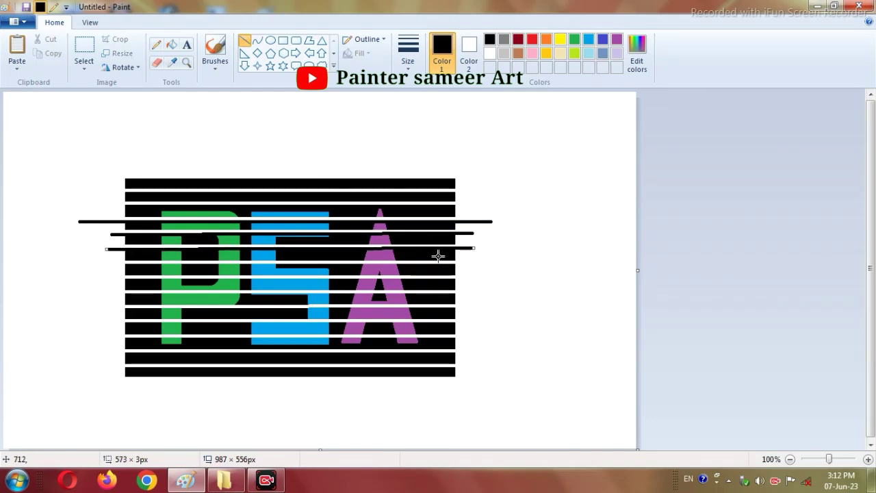
left_click_drag(114, 265, 467, 264)
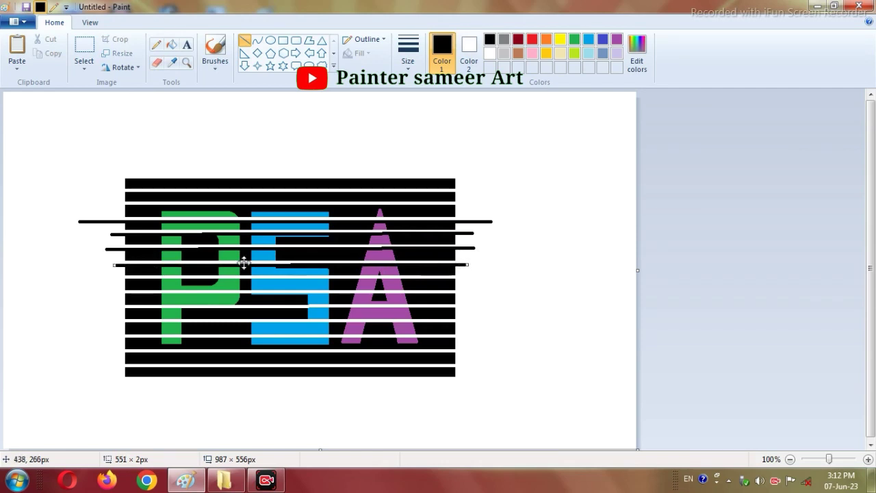
left_click_drag(124, 279, 467, 279)
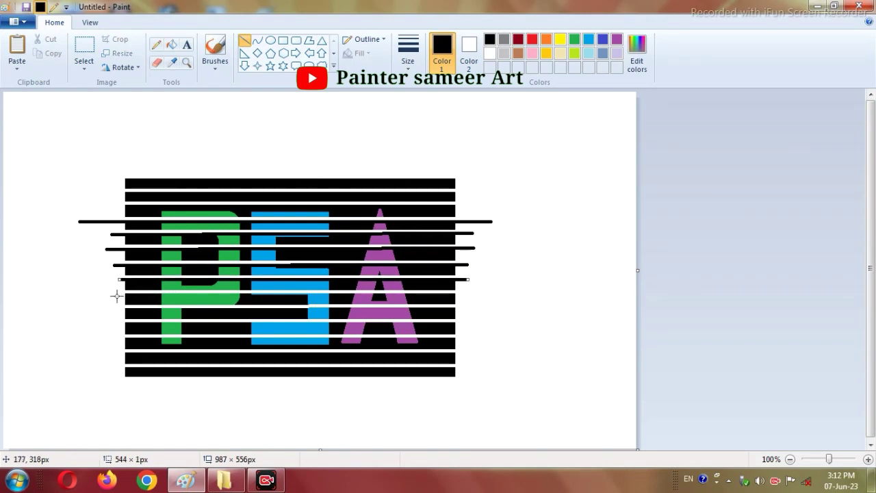
Thin the four remaining white stripes crossing the letters with black lines along their lower edges, about 533 to 562 px long.
left_click_drag(117, 295, 474, 293)
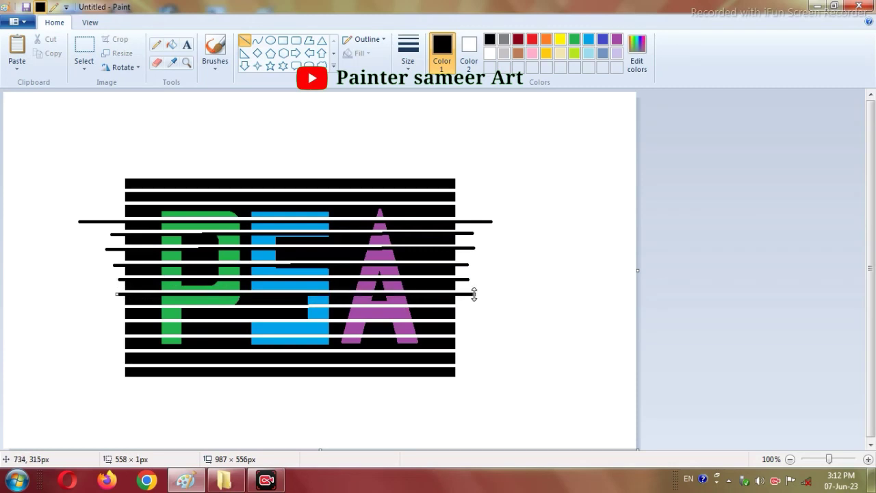
left_click_drag(112, 309, 470, 309)
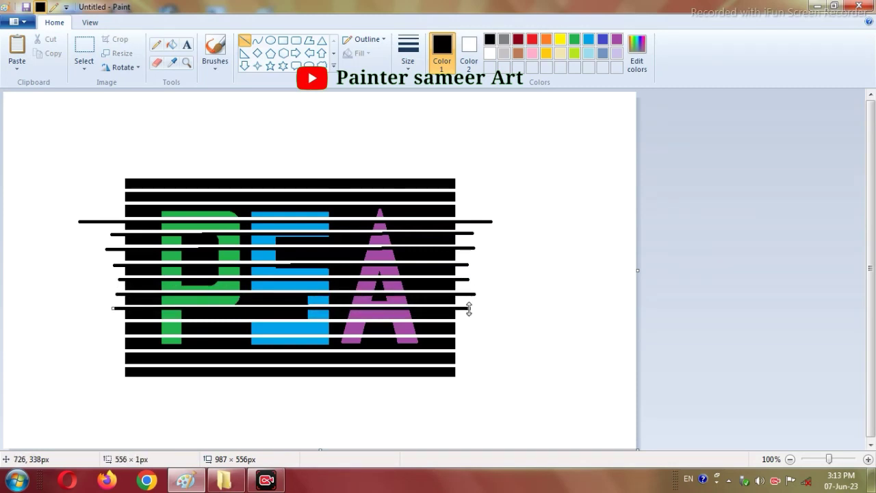
left_click_drag(112, 324, 472, 324)
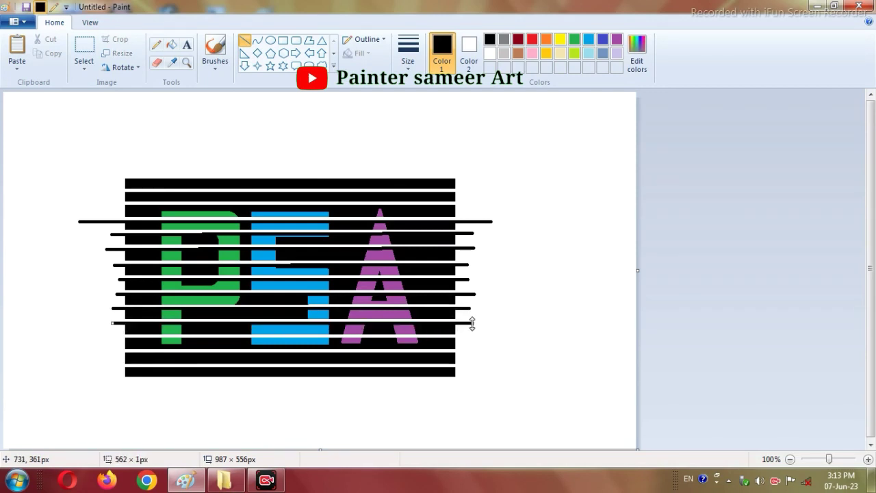
left_click_drag(119, 336, 460, 338)
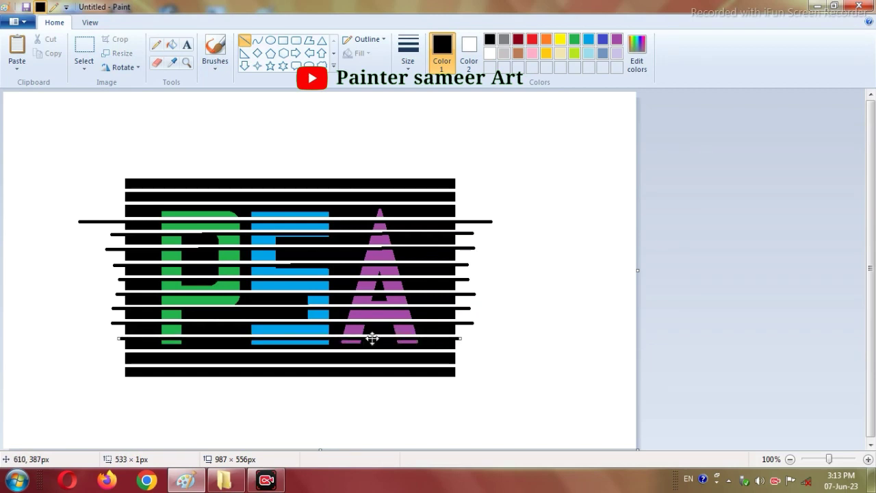
Draw a rectangle outline about 521 × 315 px fitted around the black background and colour it white, cutting off the overhanging black lines.
left_click(283, 40)
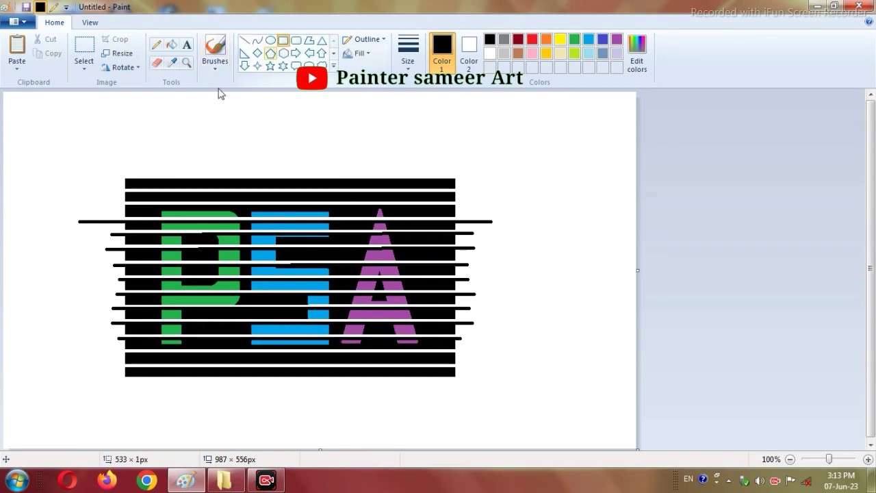
left_click_drag(119, 149, 495, 385)
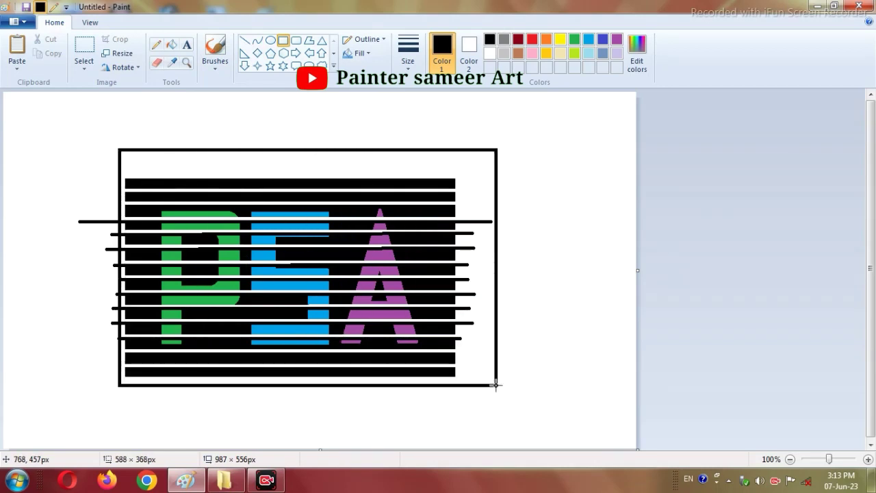
left_click_drag(217, 167, 220, 191)
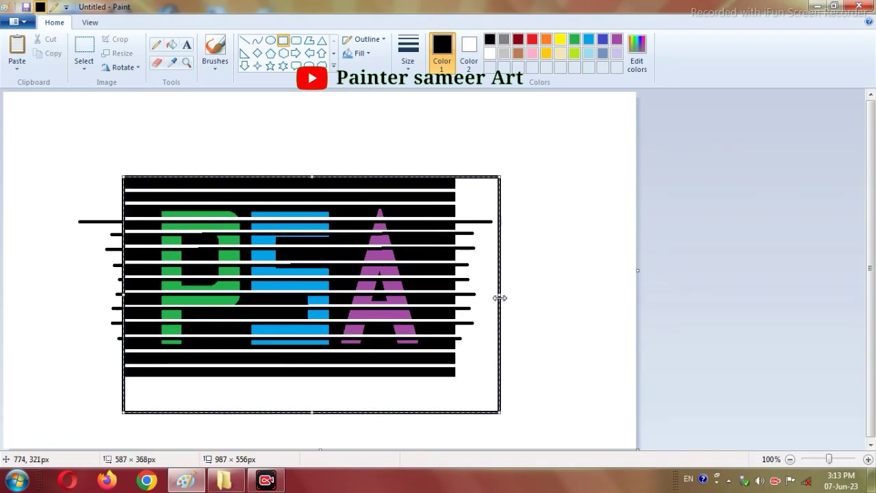
left_click_drag(500, 295, 458, 292)
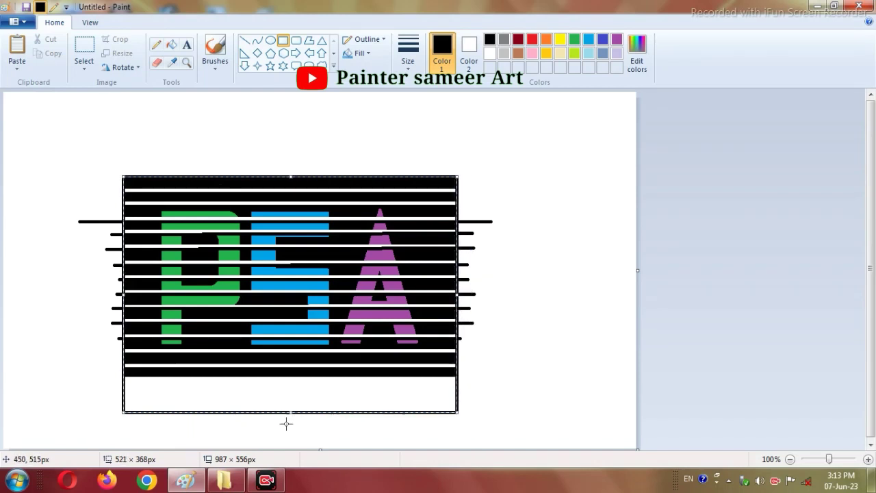
left_click_drag(290, 413, 284, 378)
left_click(490, 54)
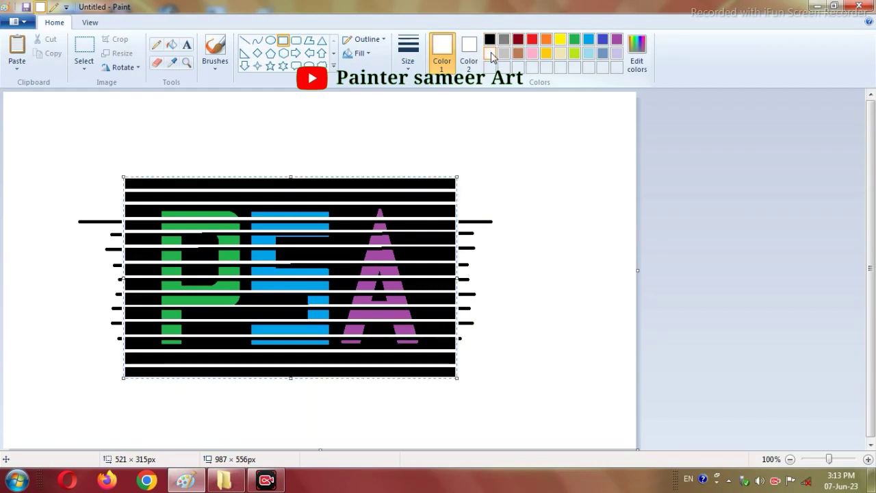
Fill the leftover black line ends on both sides of the logo with white.
left_click(171, 45)
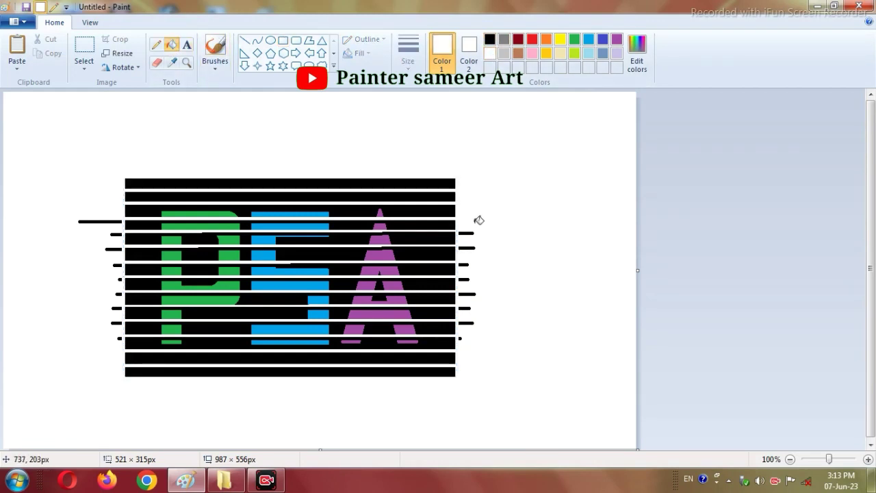
left_click(466, 265)
left_click(465, 322)
left_click(117, 221)
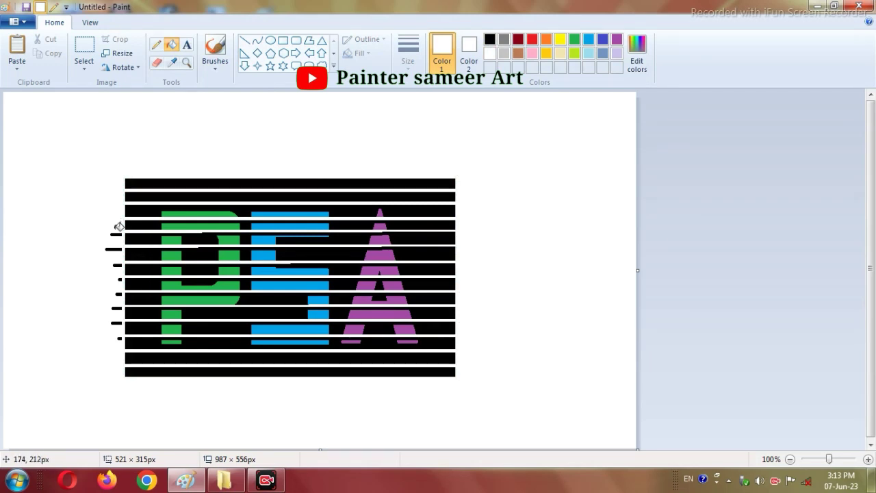
left_click(119, 264)
left_click(120, 280)
left_click(119, 294)
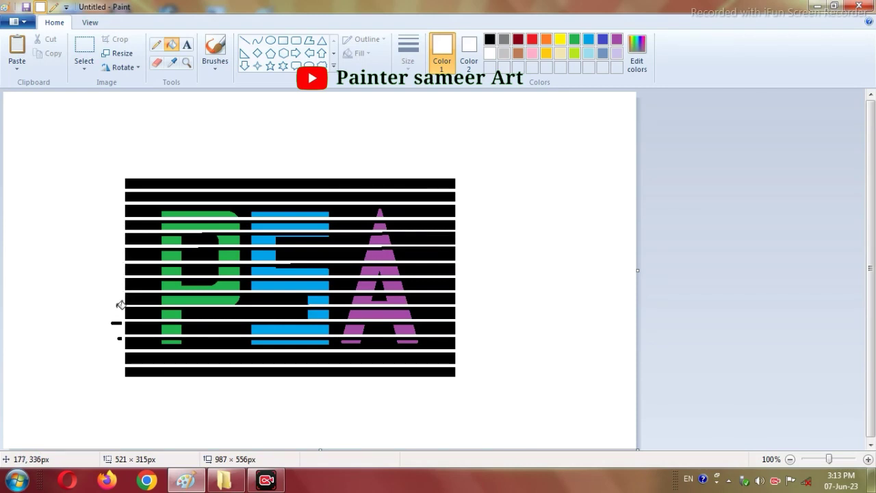